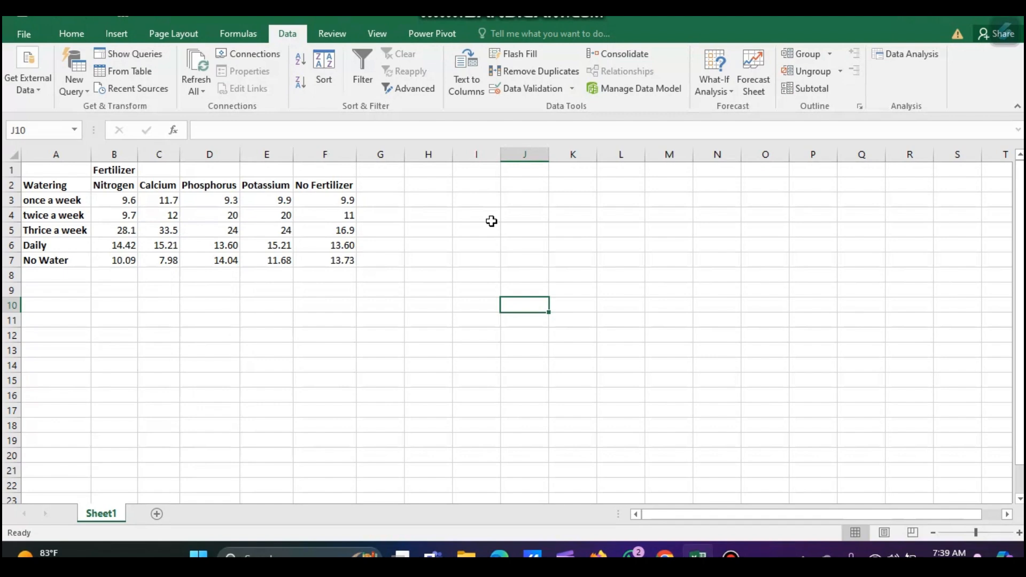
# Step: Merge and center the Fertilizer heading across cells B1:F1, above the five fertilizer columns
pyautogui.moveTo(114, 170); pyautogui.dragTo(345, 167)
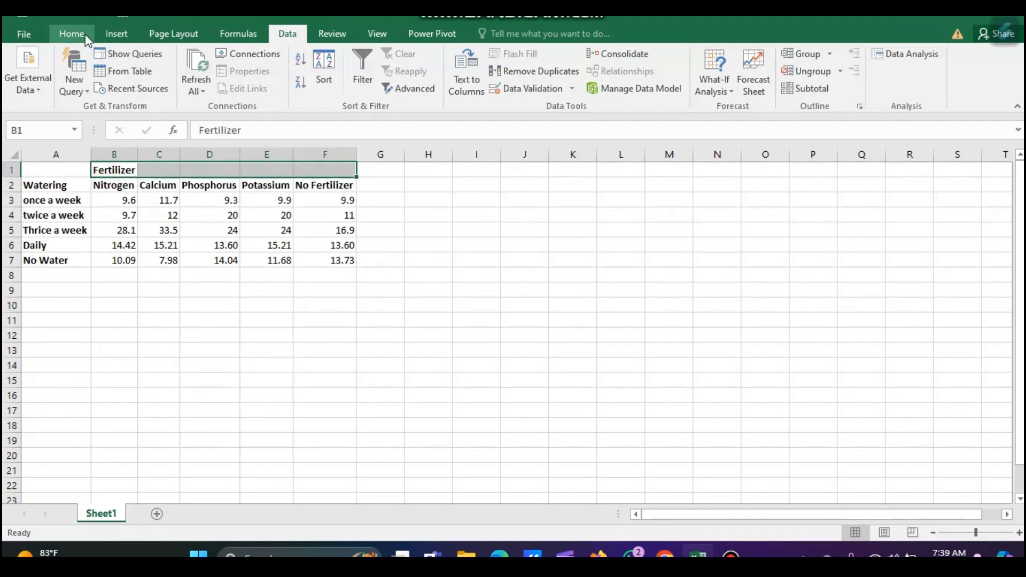
pyautogui.rightClick(85, 34)
pyautogui.press('Escape')
pyautogui.click(72, 34)
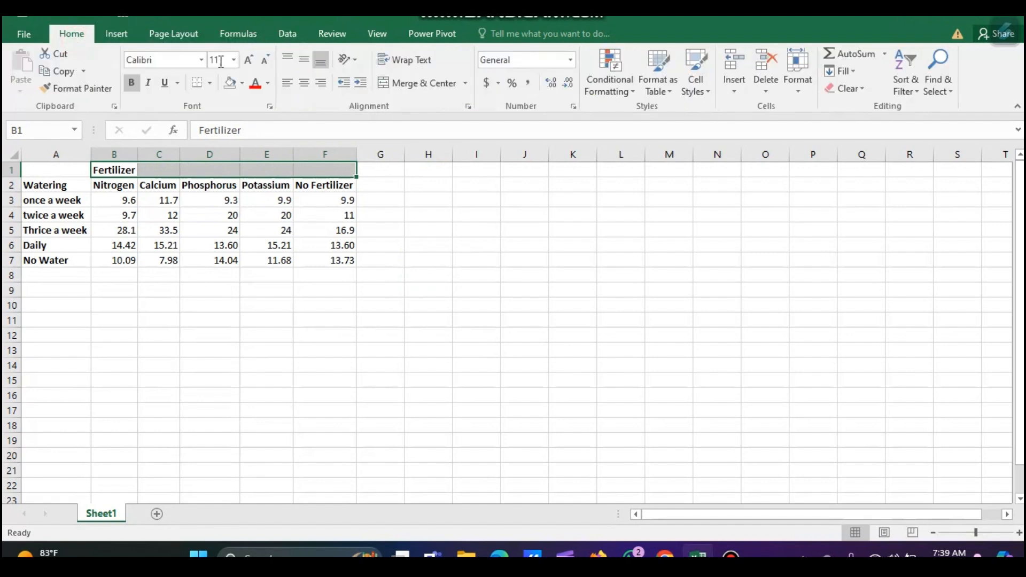
pyautogui.click(425, 83)
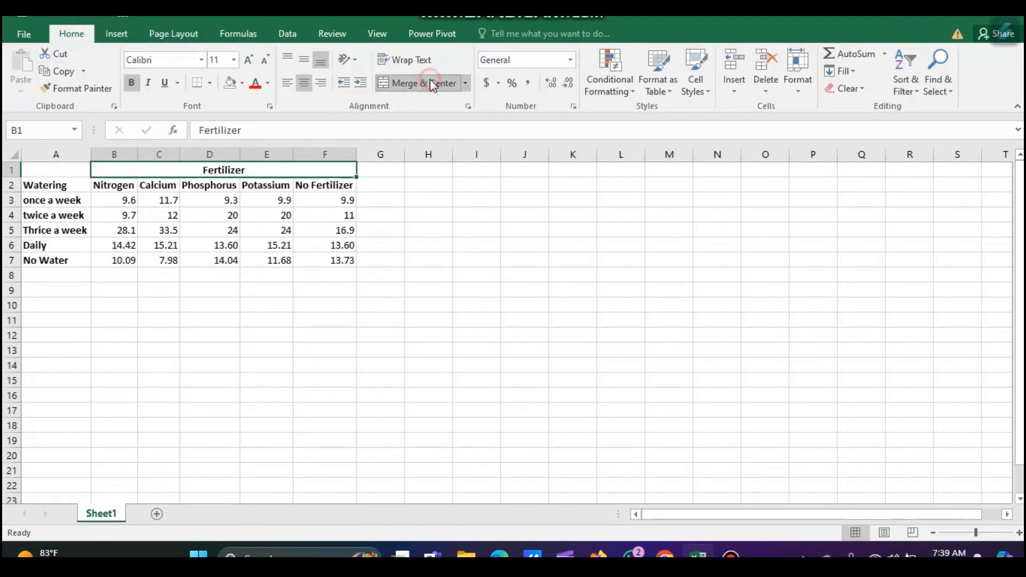
# Step: Start the Data Analysis tool Anova: Two-Factor Without Replication for the watering and fertilizer table
pyautogui.click(53, 187)
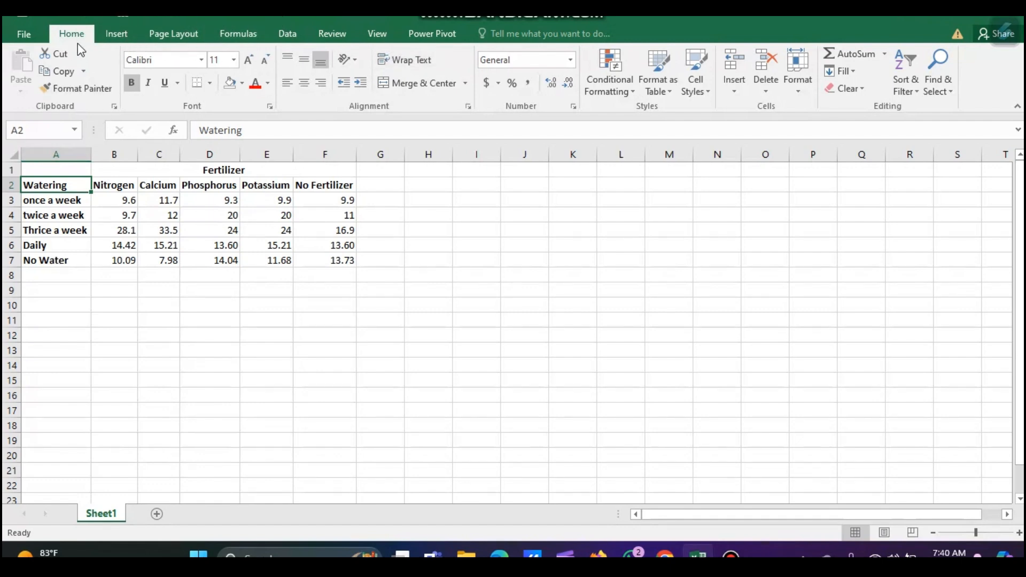
pyautogui.click(288, 35)
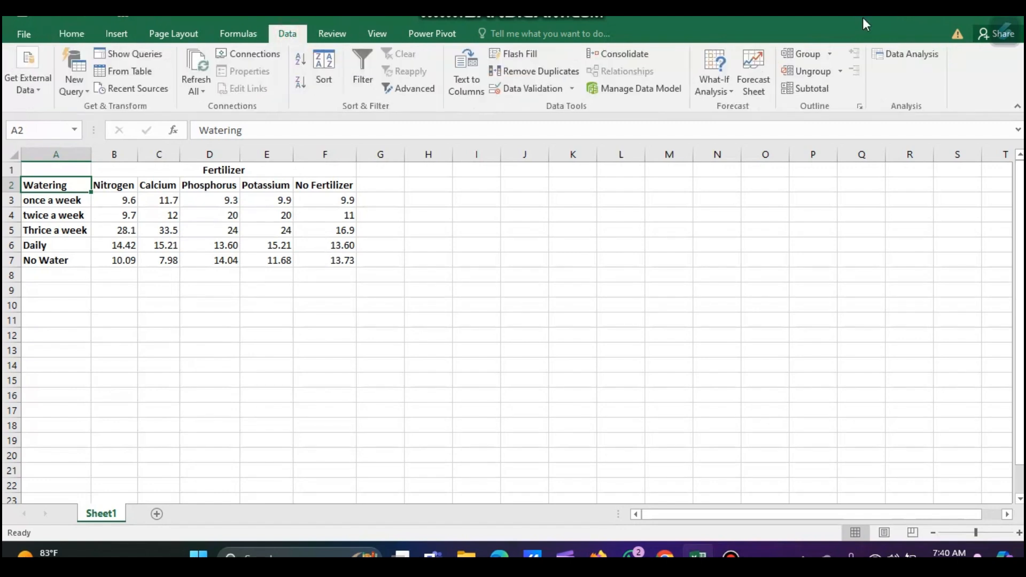
pyautogui.click(906, 59)
pyautogui.click(507, 290)
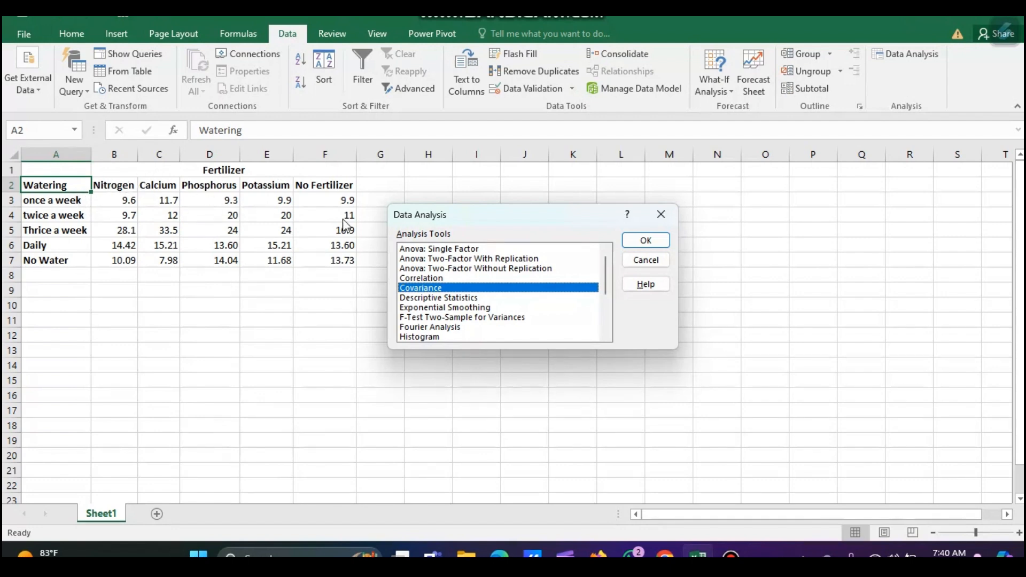
pyautogui.click(480, 268)
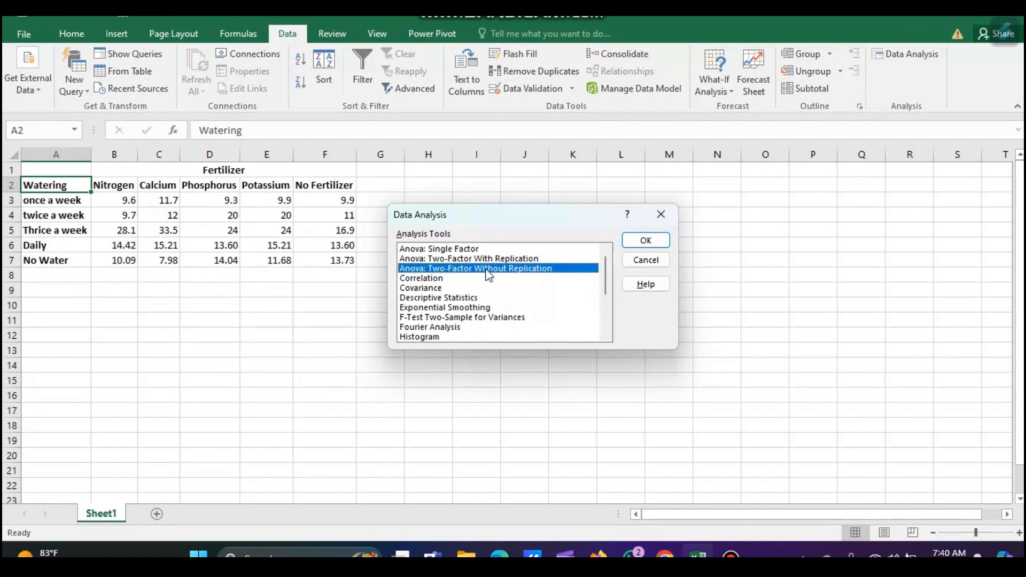
pyautogui.click(645, 241)
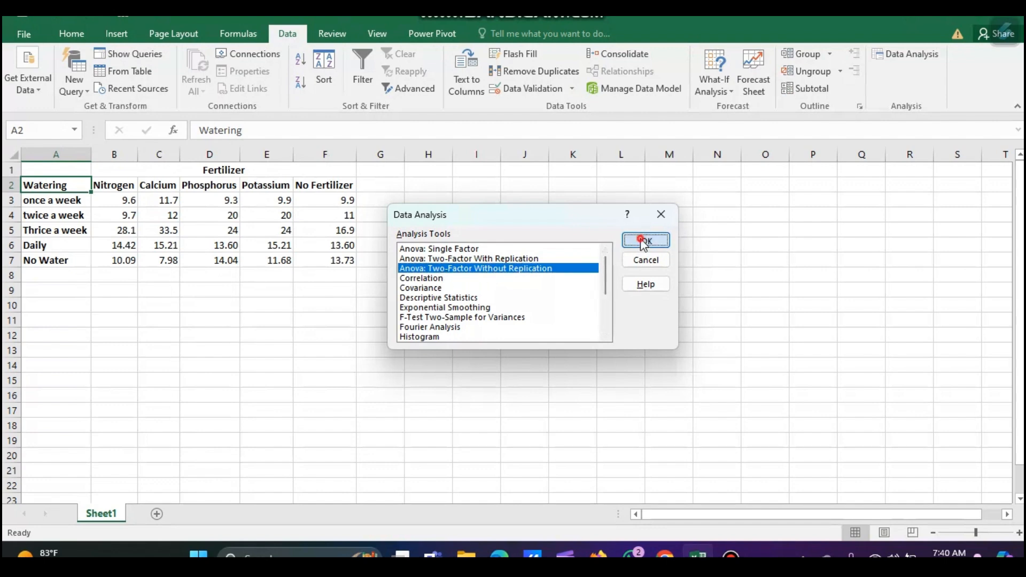
# Step: Set the ANOVA input range to $A$2:$F$7, covering the watering labels, fertilizer headings and all data
pyautogui.press('BackSpace')
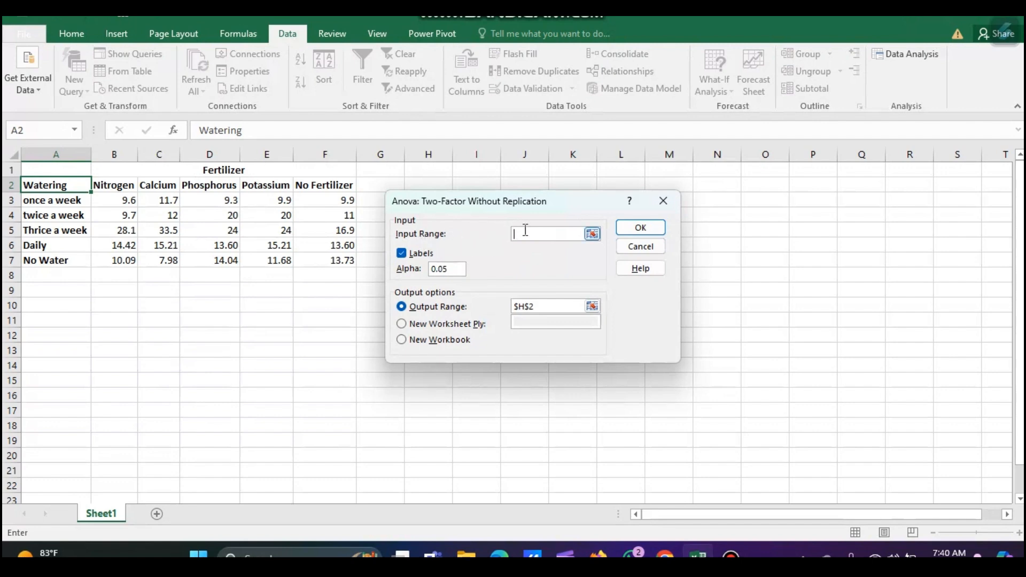
pyautogui.moveTo(527, 202); pyautogui.dragTo(590, 178)
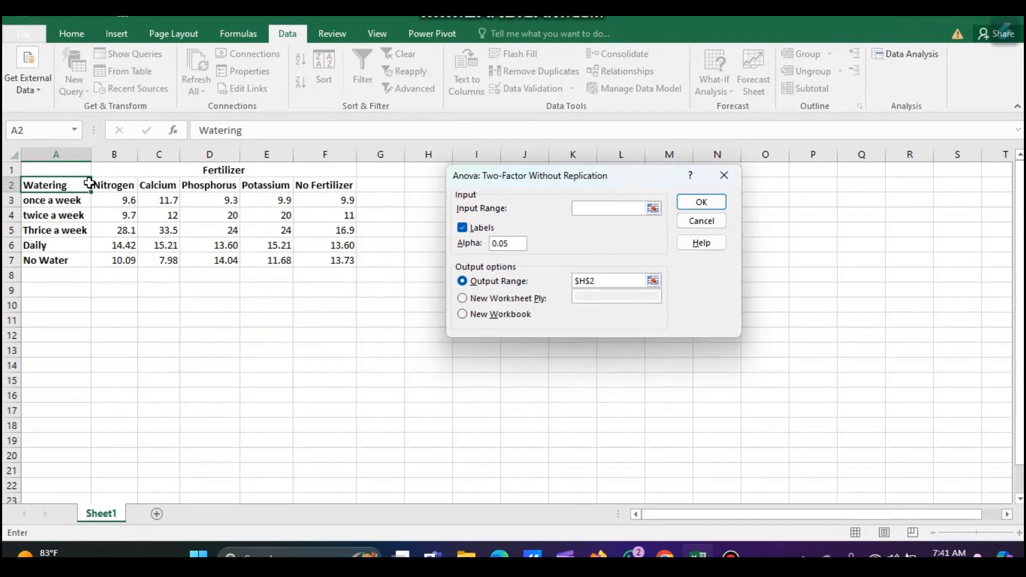
pyautogui.moveTo(51, 188); pyautogui.dragTo(334, 258)
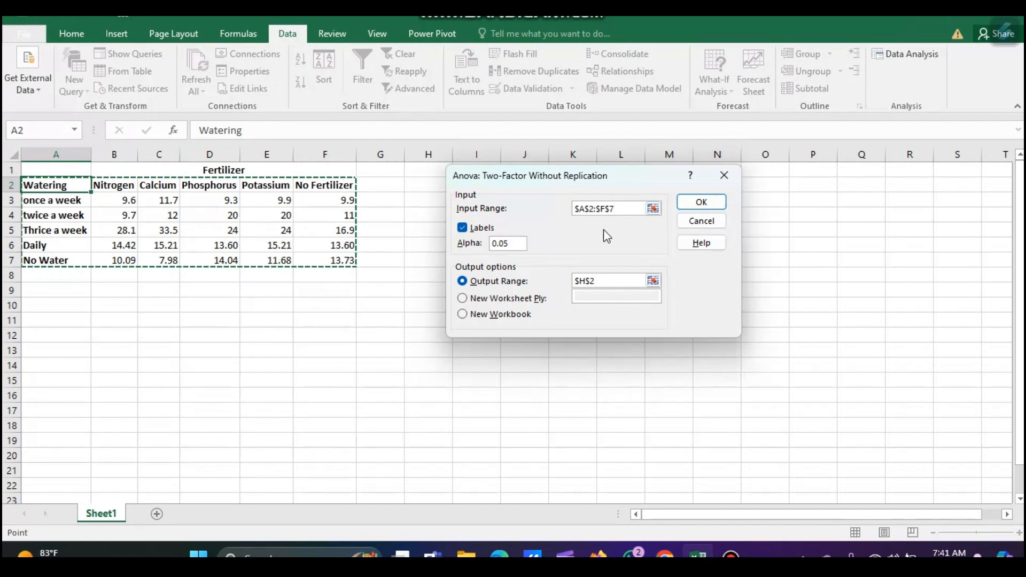
# Step: Run the ANOVA with Labels enabled and the output sent to a new worksheet
pyautogui.click(468, 230)
pyautogui.click(463, 229)
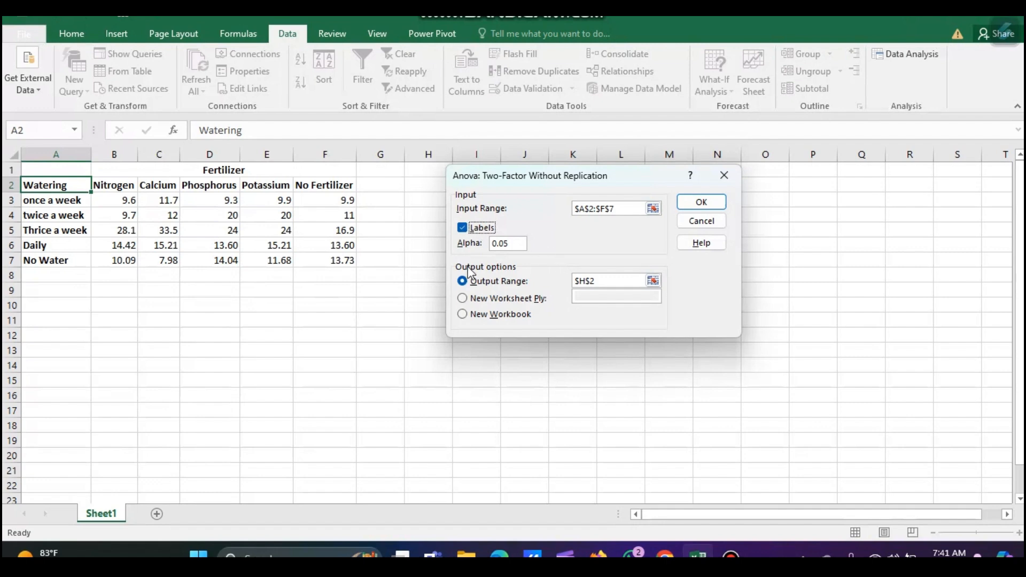
pyautogui.click(463, 298)
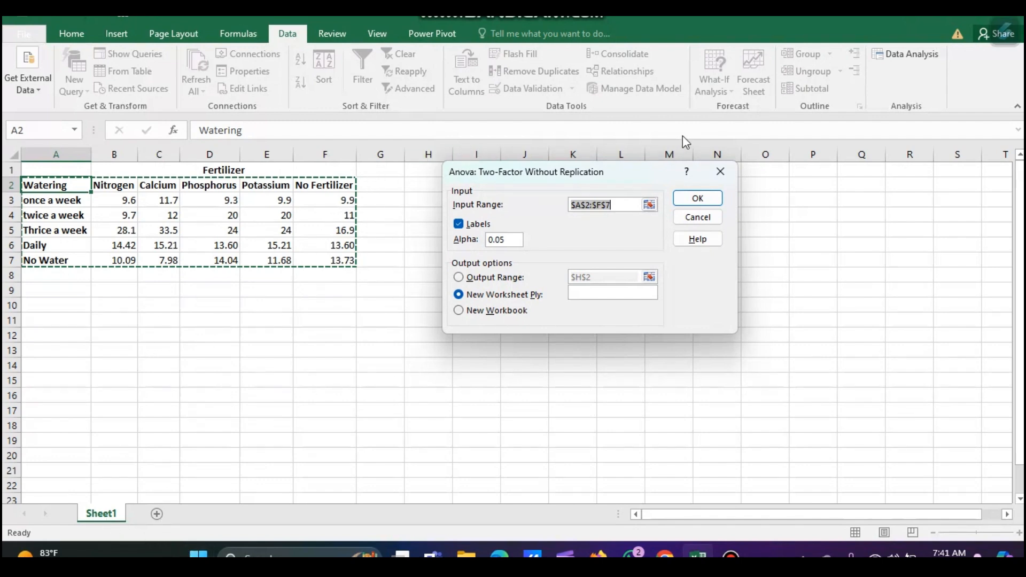
pyautogui.click(698, 200)
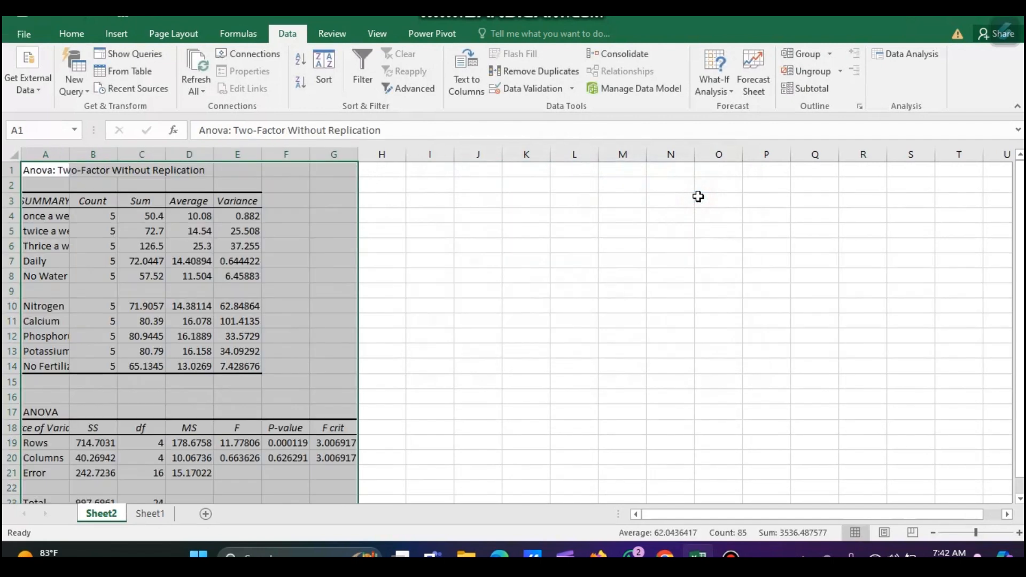
# Step: AutoFit the widths of columns A to G on the ANOVA results sheet
pyautogui.moveTo(56, 154); pyautogui.dragTo(333, 160)
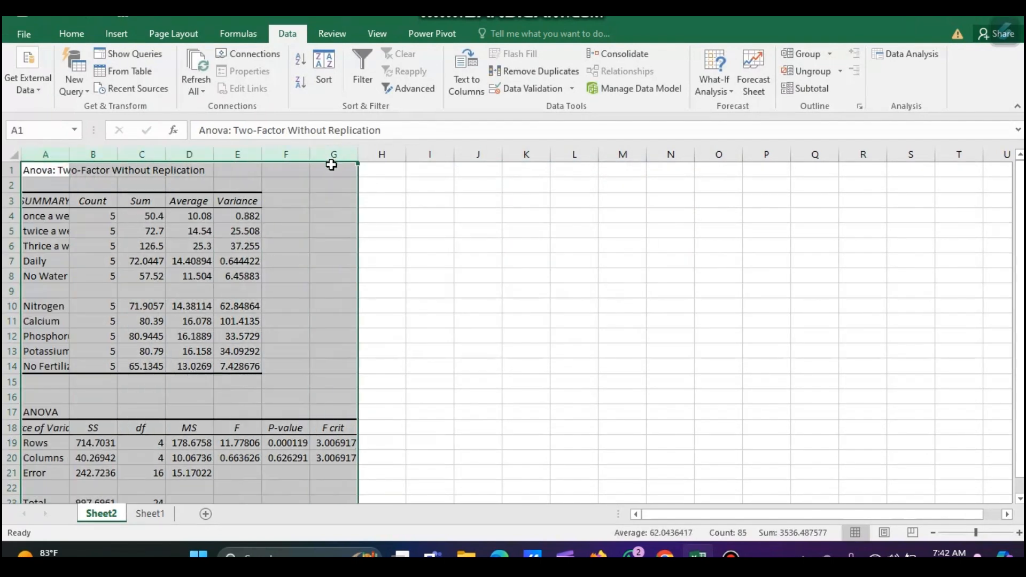
pyautogui.doubleClick(363, 155)
pyautogui.scroll(-1, 469, 200)
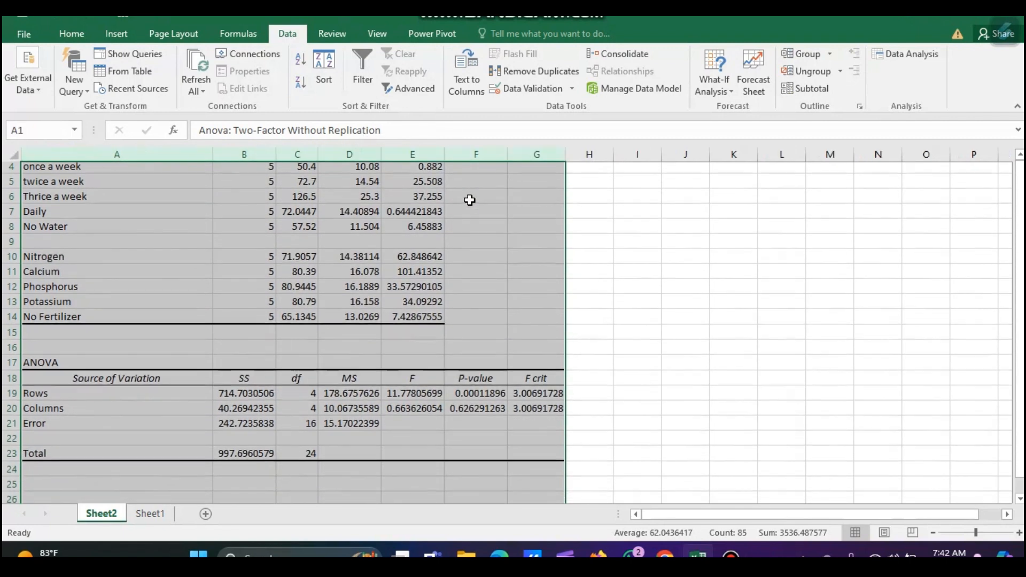
# Step: Delete the empty row 22 between Error and Total in the ANOVA table
pyautogui.moveTo(14, 434); pyautogui.dragTo(14, 436)
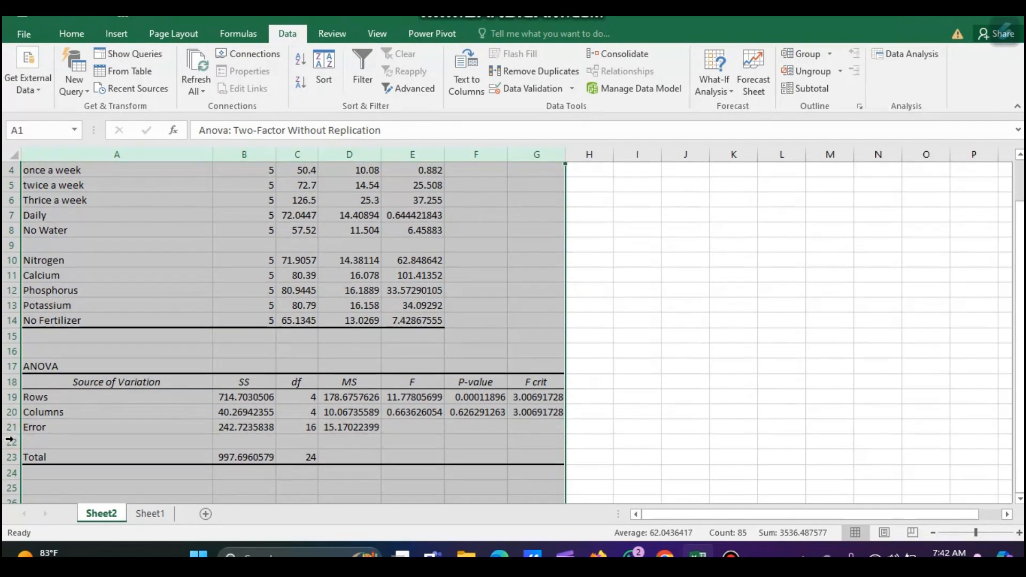
pyautogui.click(12, 441)
pyautogui.rightClick(12, 442)
pyautogui.click(44, 339)
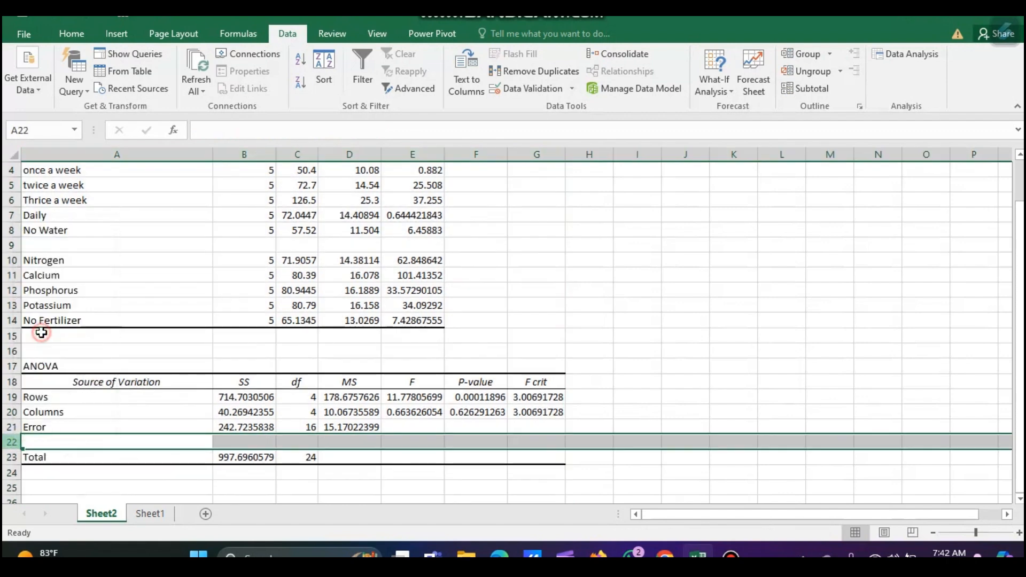
pyautogui.scroll(1, 443, 238)
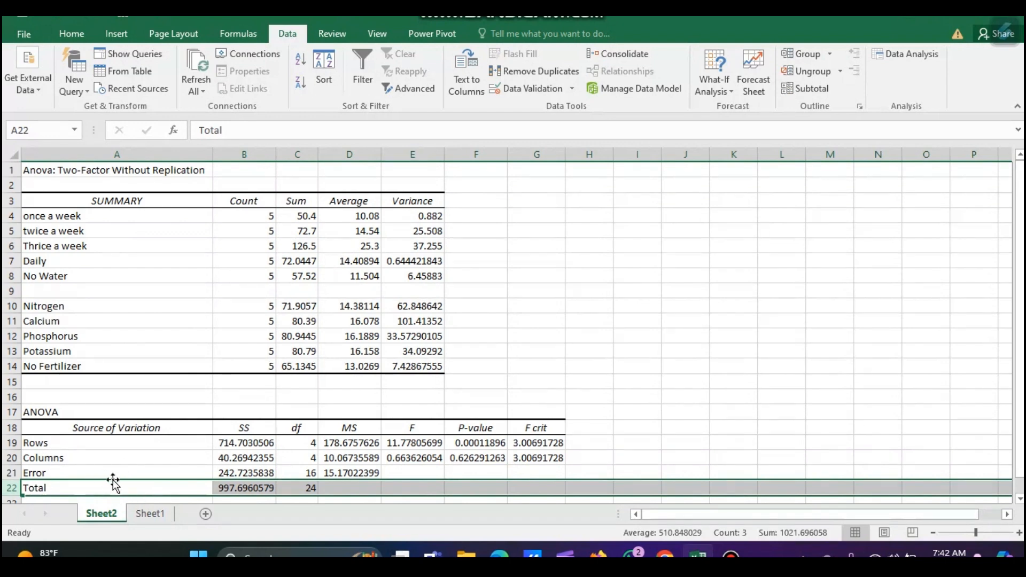
# Step: Check the source data on Sheet1 and relabel the Columns source of variation in A20 as Fertilizer
pyautogui.click(145, 515)
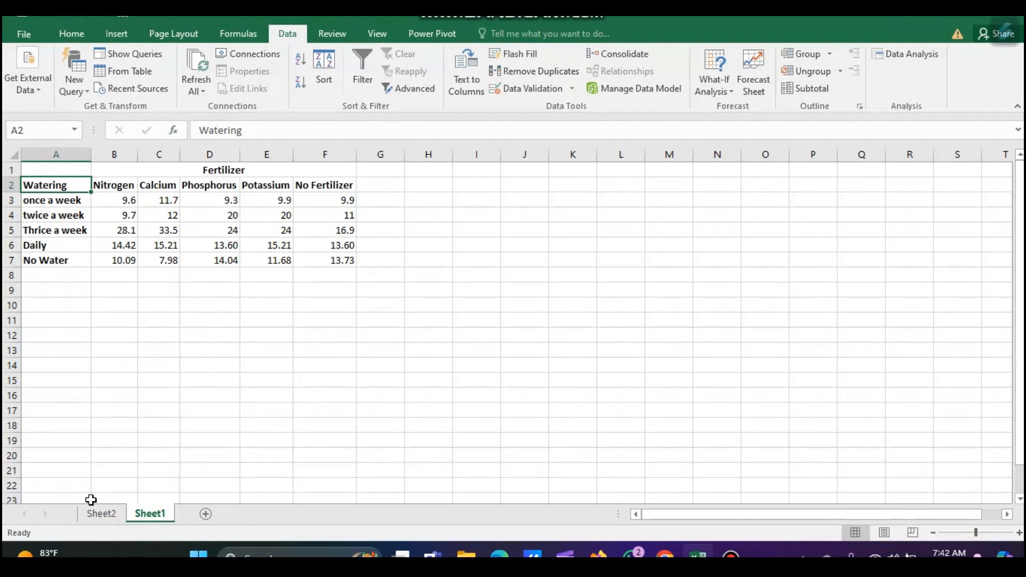
pyautogui.click(106, 516)
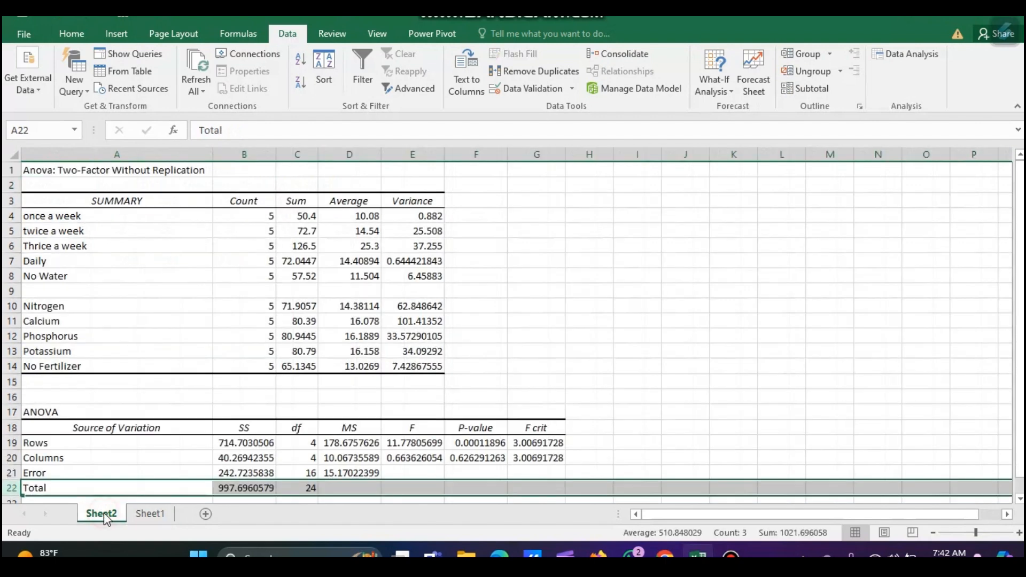
pyautogui.click(65, 458)
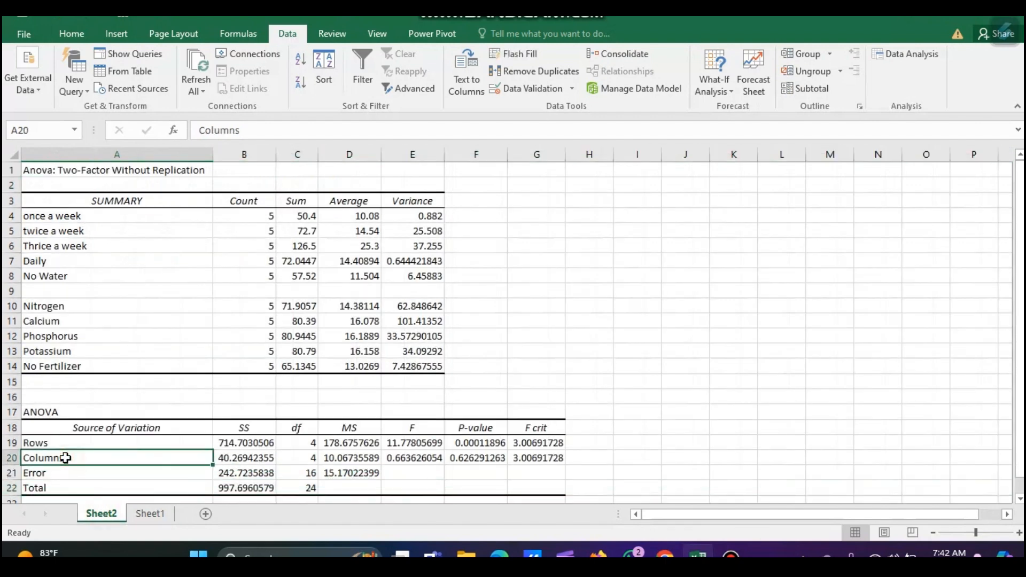
pyautogui.write('Fertil')
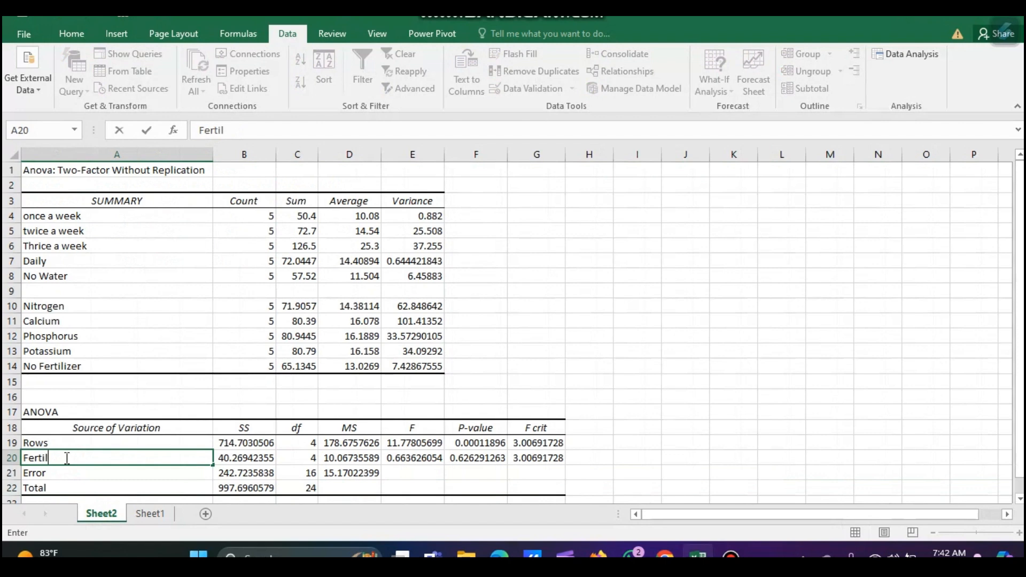
pyautogui.press('Return')
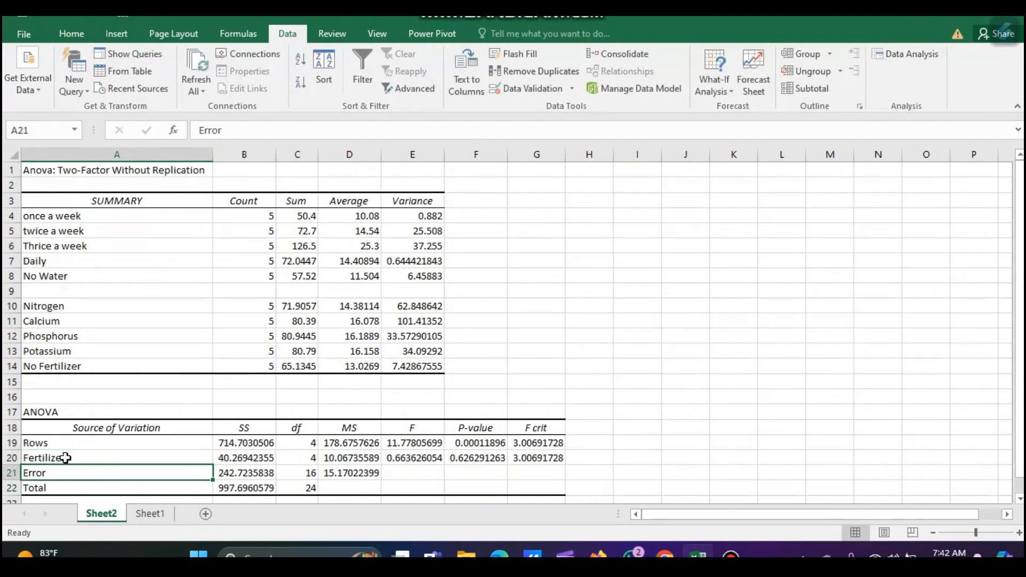
# Step: Check the source data on Sheet1 again and relabel the Rows source of variation in A19 as Watering
pyautogui.click(141, 514)
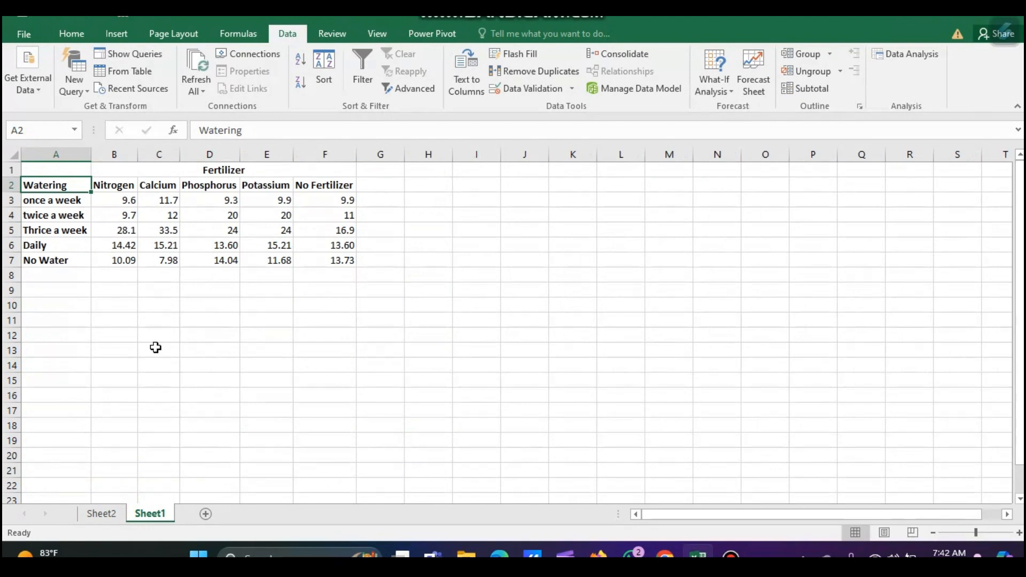
pyautogui.click(102, 514)
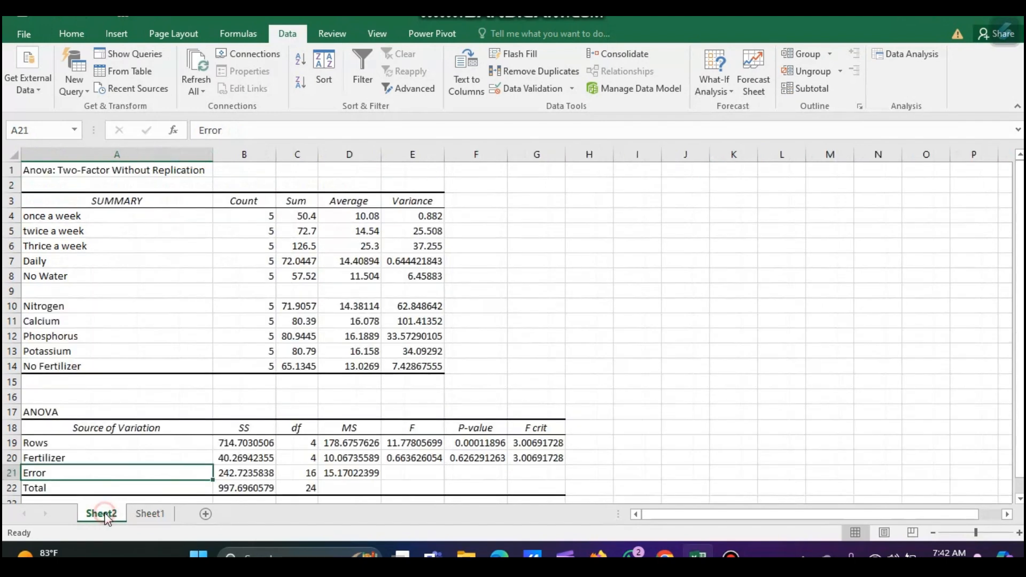
pyautogui.click(69, 452)
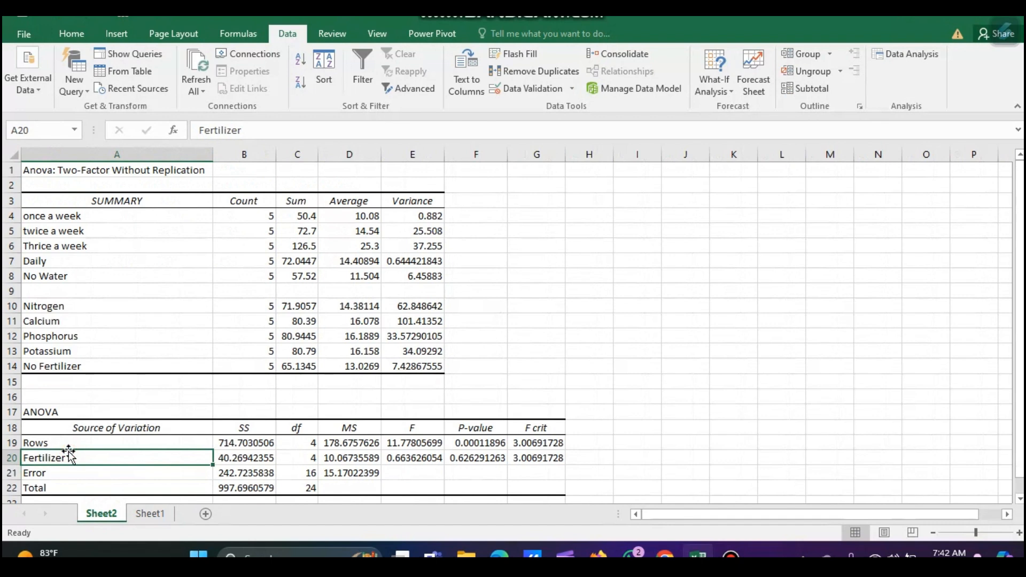
pyautogui.click(70, 444)
pyautogui.write('Watering')
pyautogui.press('Return')
pyautogui.click(508, 231)
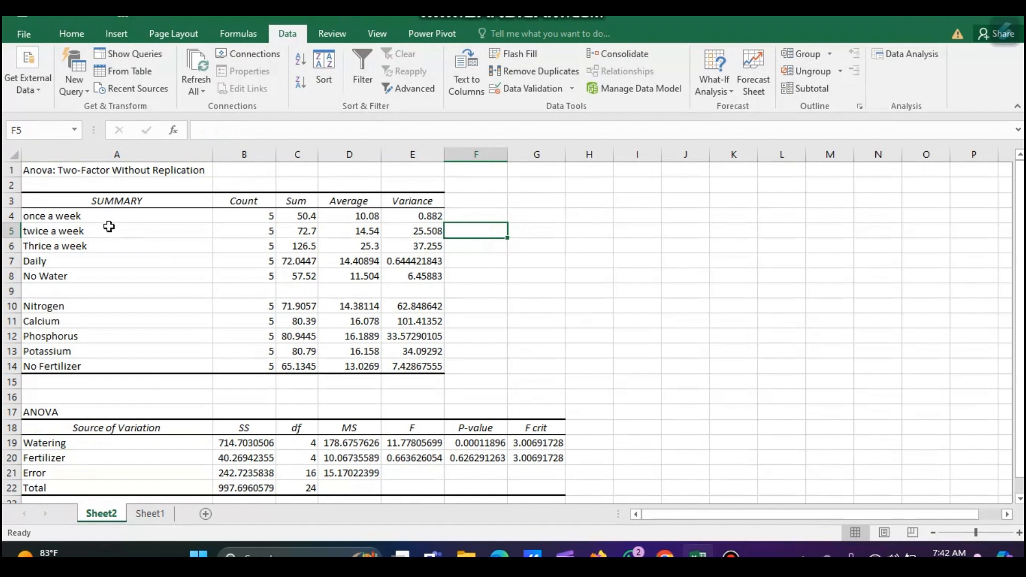
# Step: Examine the summary table's sums and averages for the watering groups and the averages for the fertilizer groups
pyautogui.moveTo(92, 217); pyautogui.dragTo(99, 272)
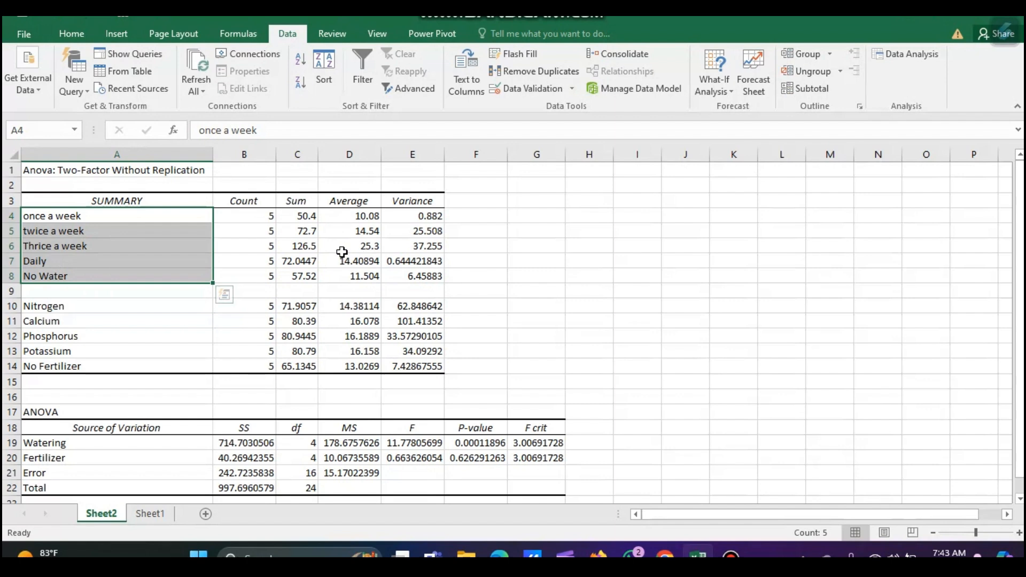
pyautogui.moveTo(295, 202); pyautogui.dragTo(301, 274)
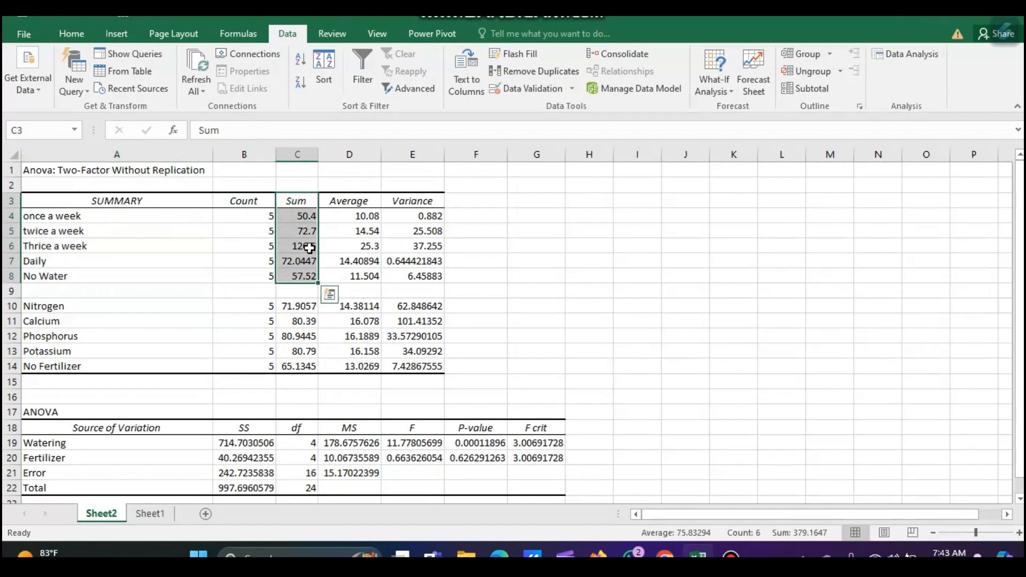
pyautogui.moveTo(355, 214); pyautogui.dragTo(371, 273)
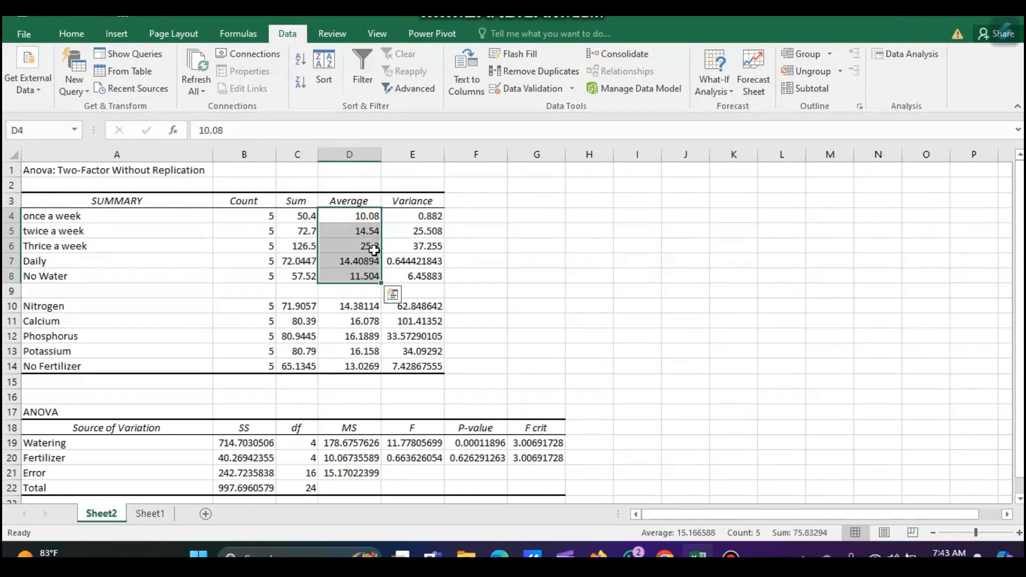
pyautogui.click(375, 249)
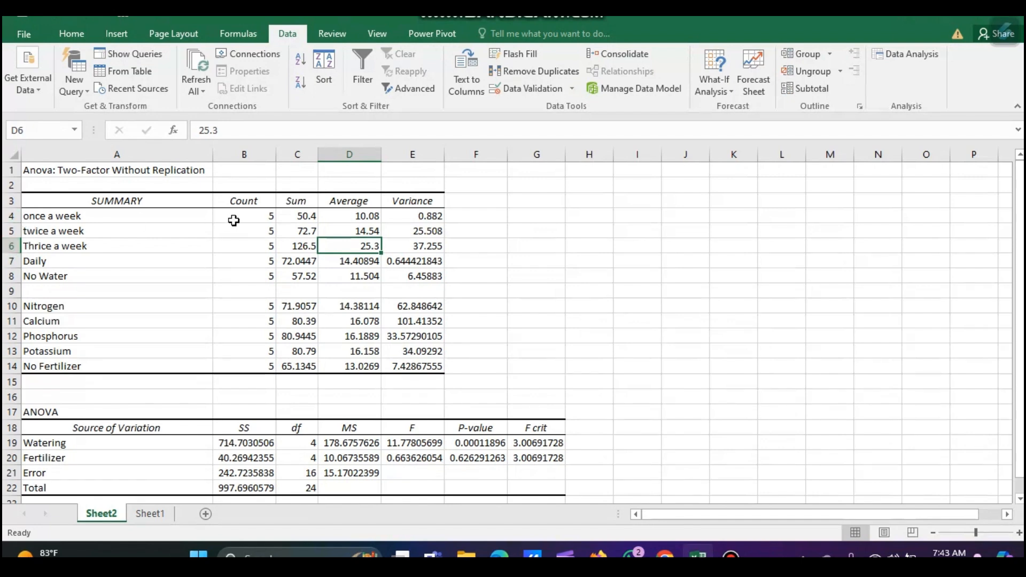
pyautogui.scroll(-1, 222, 303)
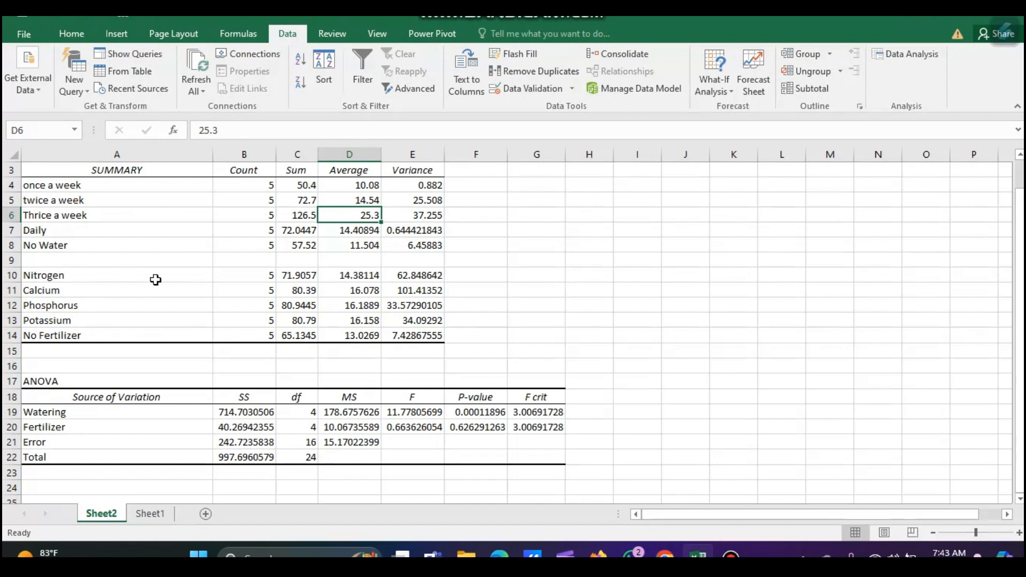
pyautogui.moveTo(374, 275); pyautogui.dragTo(375, 336)
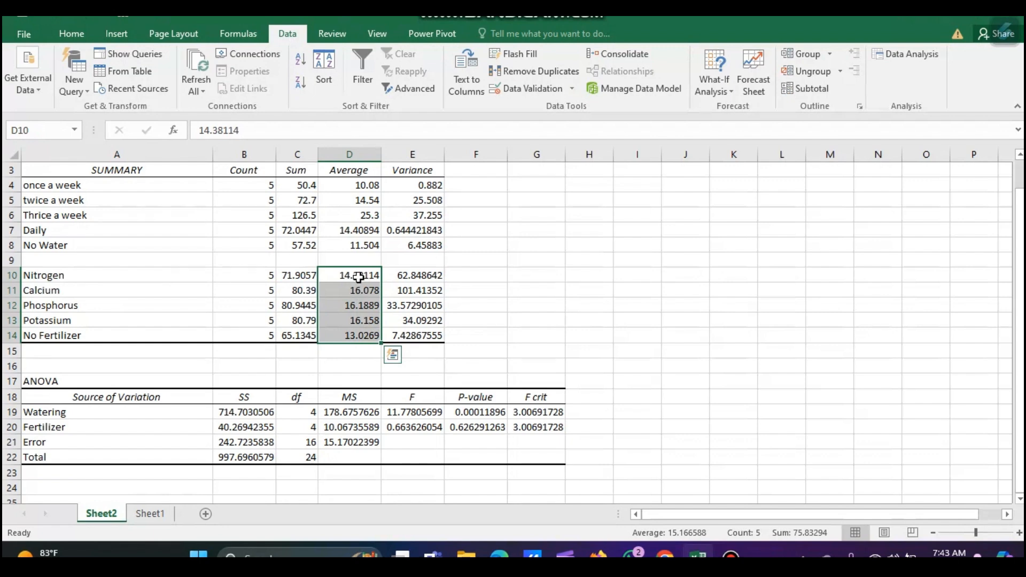
pyautogui.moveTo(358, 295); pyautogui.dragTo(360, 321)
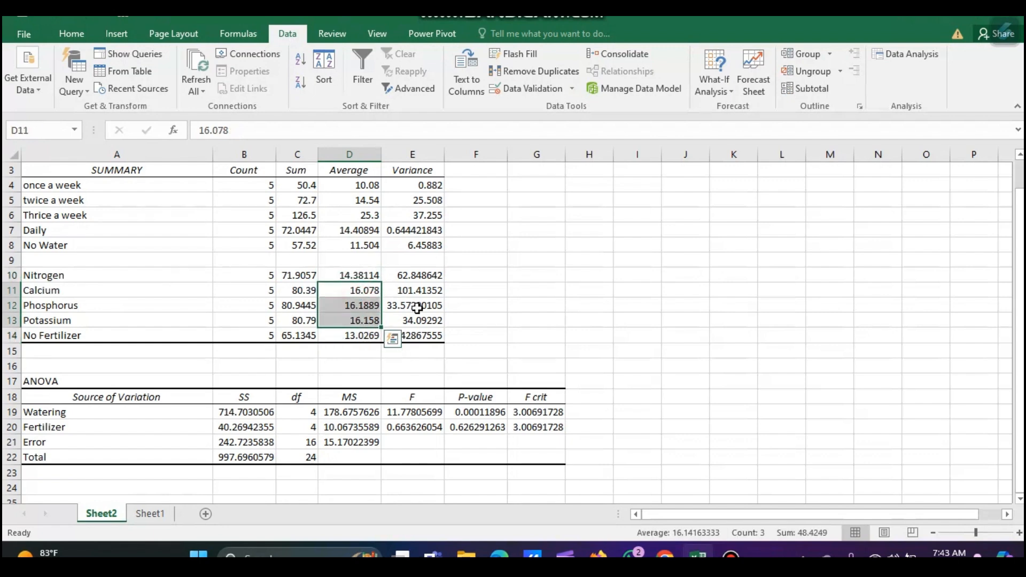
# Step: Add the label Significance Level in cell G9, beside the summary table
pyautogui.click(372, 308)
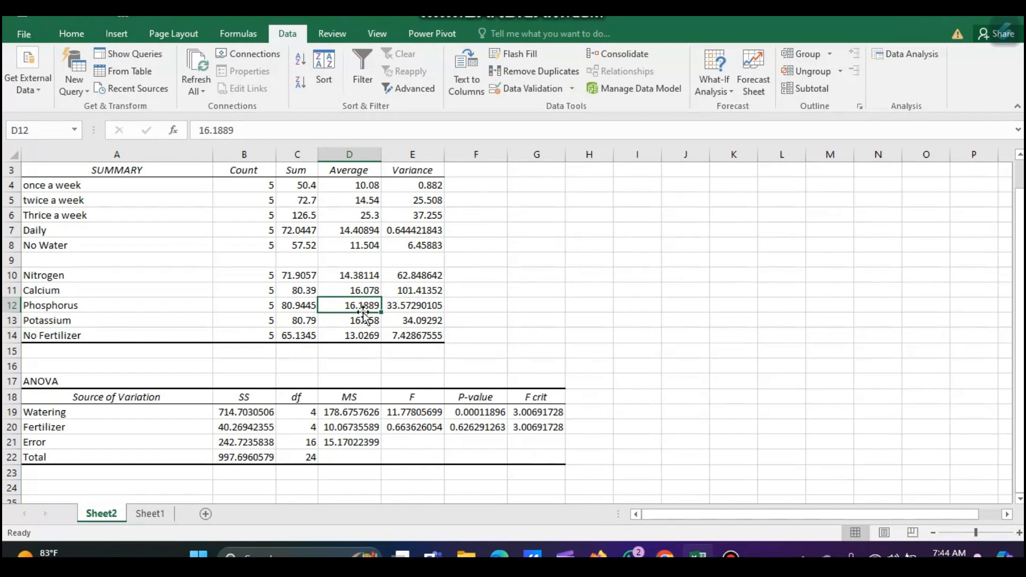
pyautogui.click(549, 264)
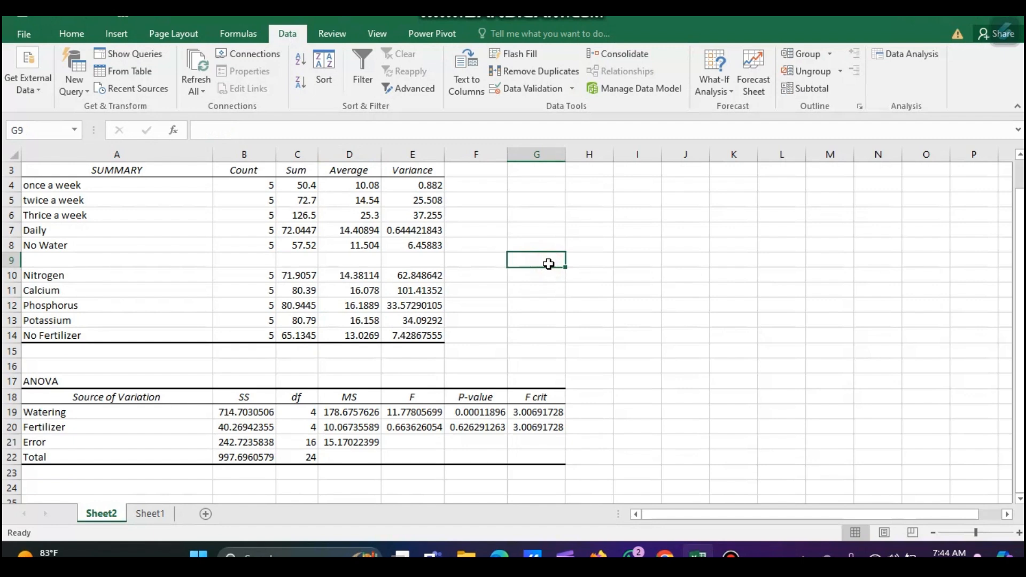
pyautogui.write('sIGN')
pyautogui.press('BackSpace')
pyautogui.press('BackSpace')
pyautogui.press('BackSpace')
pyautogui.press('BackSpace')
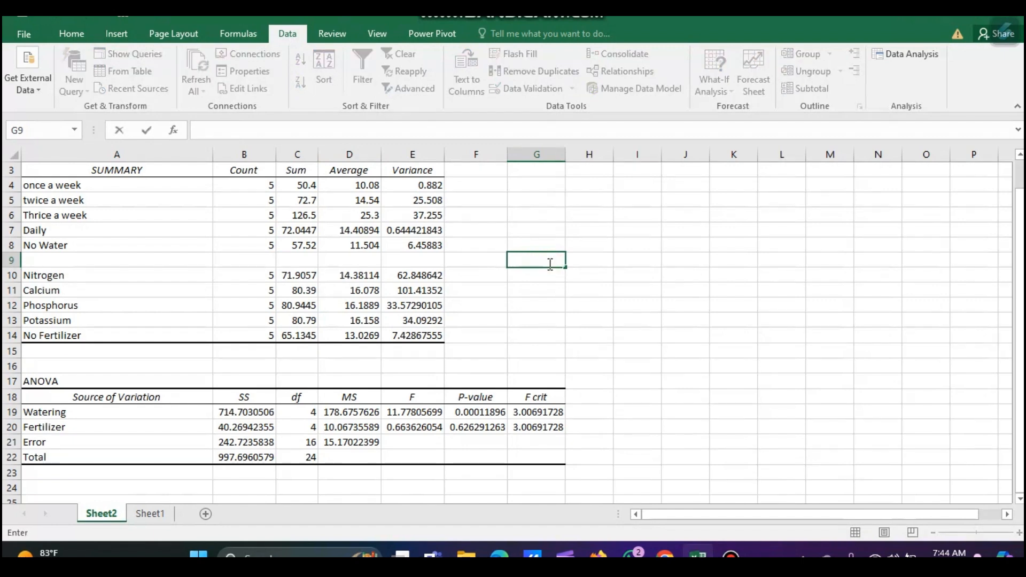
pyautogui.write('Significance Levle')
pyautogui.press('Tab')
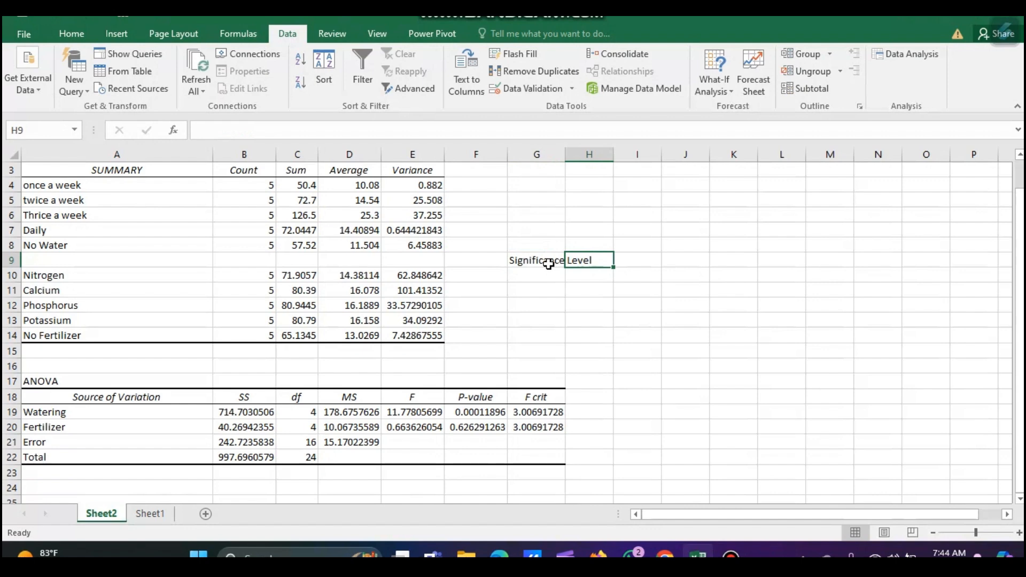
# Step: Enter the significance level as 5% in H9 and 0.05 in I9, and autofit column G to its label
pyautogui.write('5%')
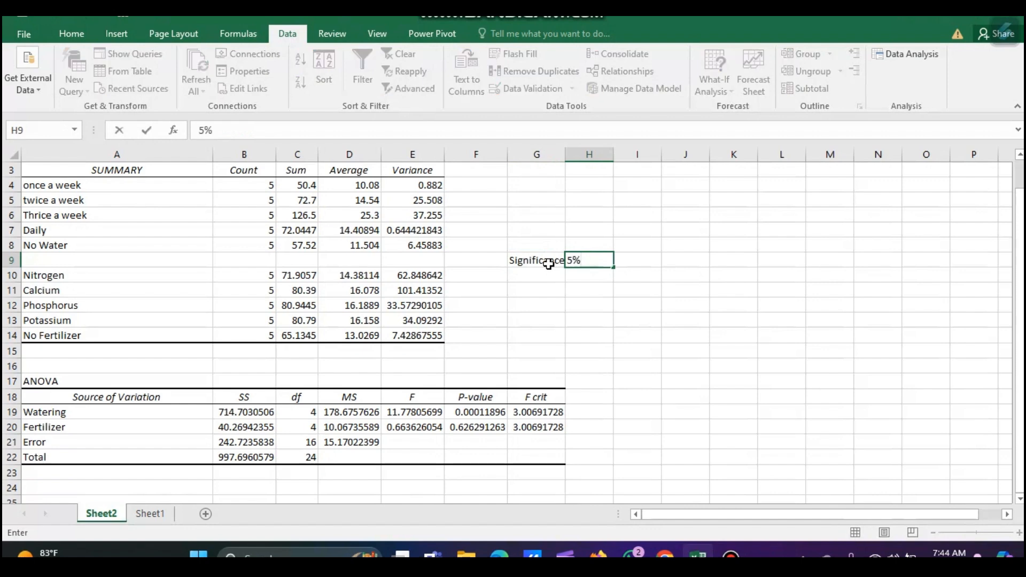
pyautogui.press('Tab')
pyautogui.write('0')
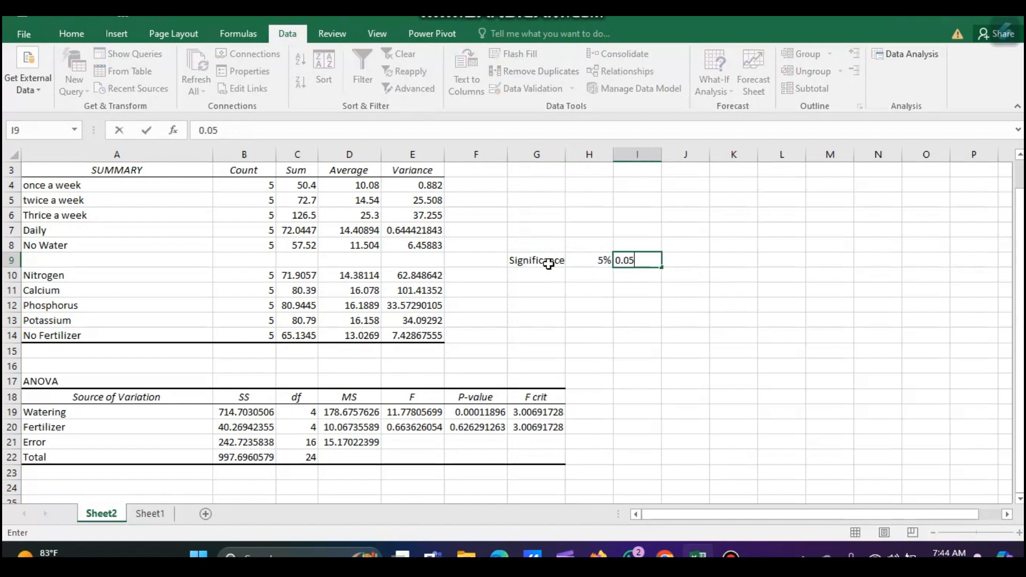
pyautogui.press('Return')
pyautogui.doubleClick(566, 153)
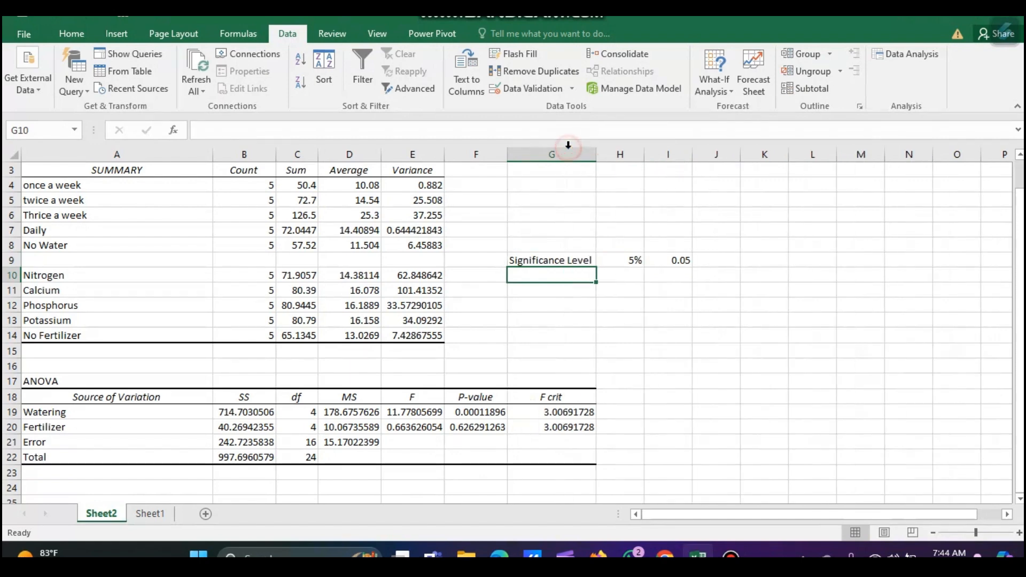
# Step: Compare the Watering and Fertilizer P-values in the ANOVA table with the significance level in I9
pyautogui.moveTo(464, 409); pyautogui.dragTo(468, 427)
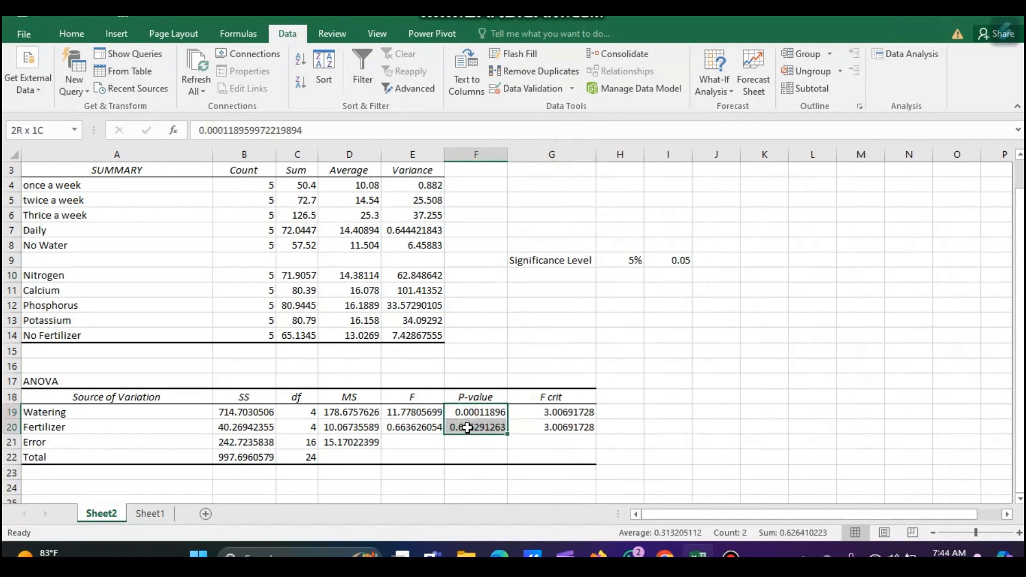
pyautogui.click(462, 412)
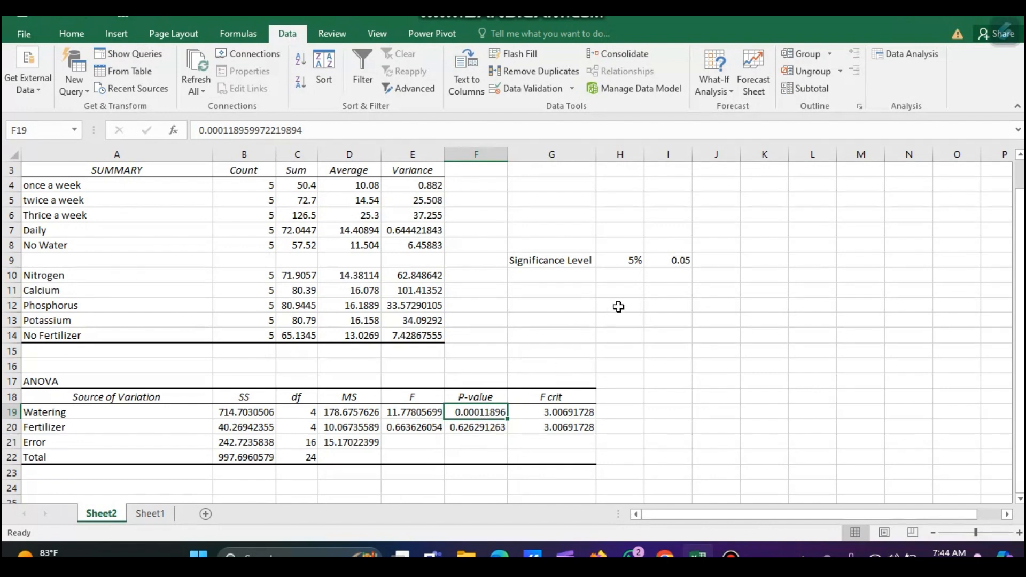
pyautogui.click(689, 257)
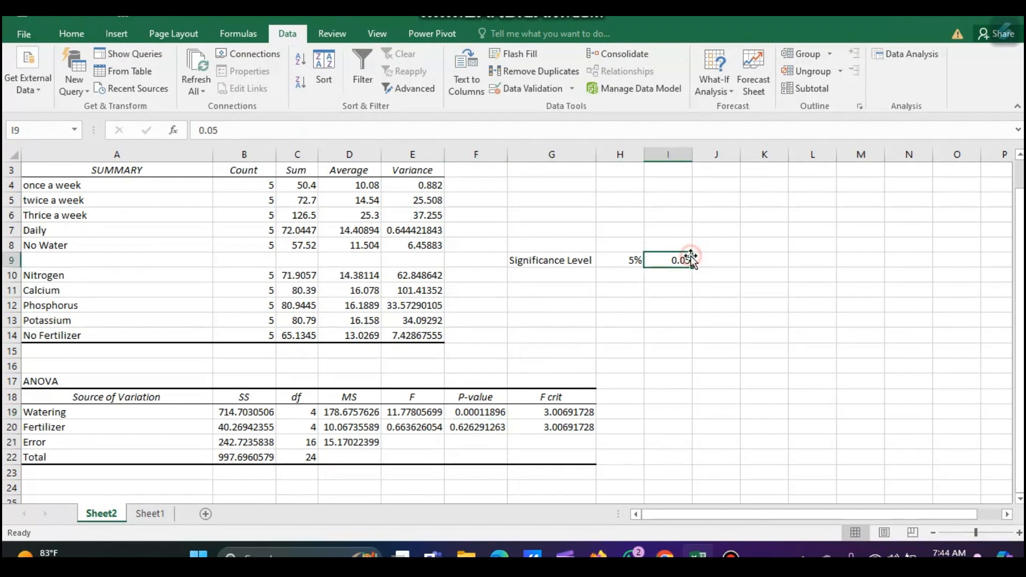
pyautogui.click(482, 411)
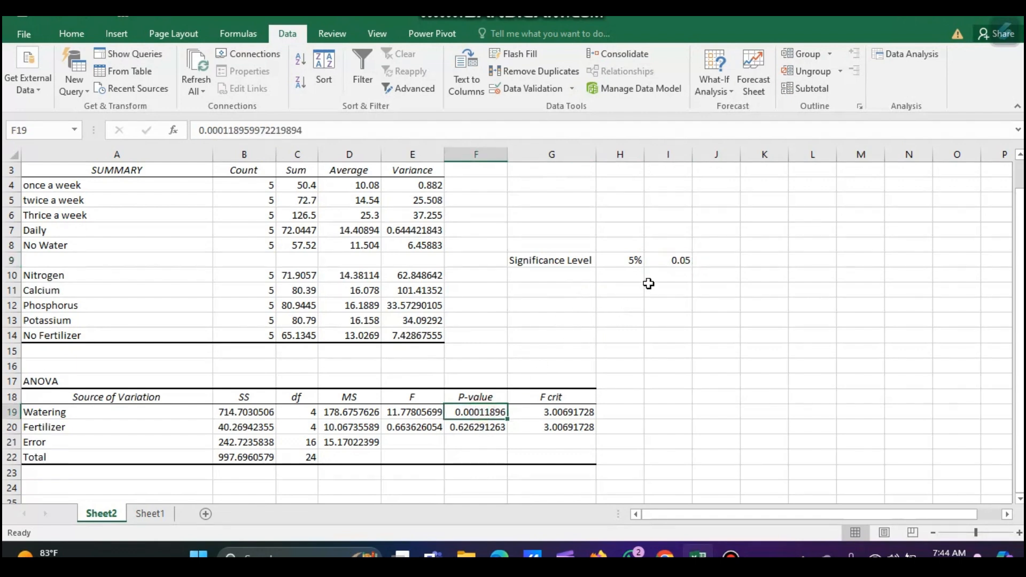
pyautogui.click(675, 258)
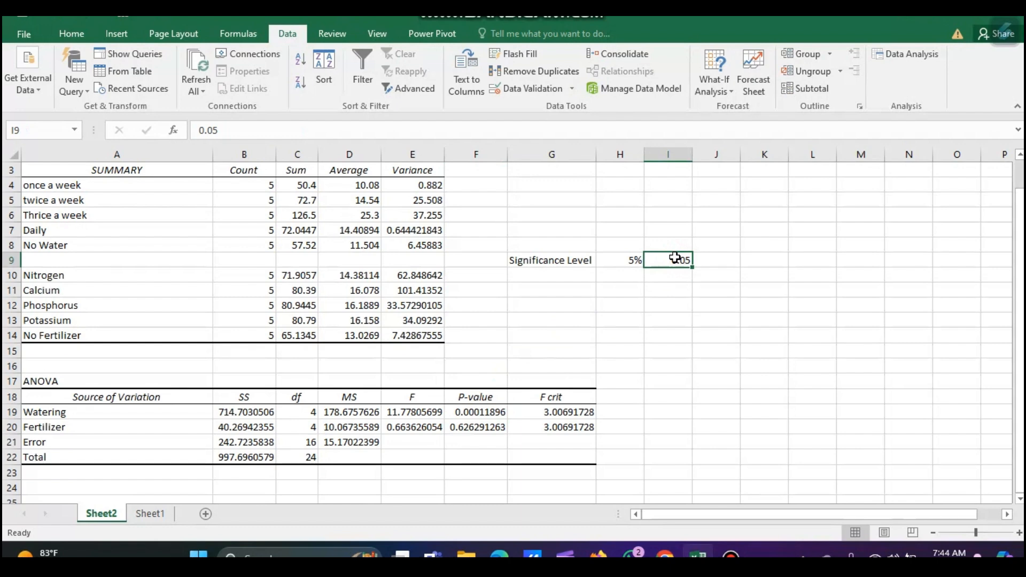
pyautogui.click(476, 415)
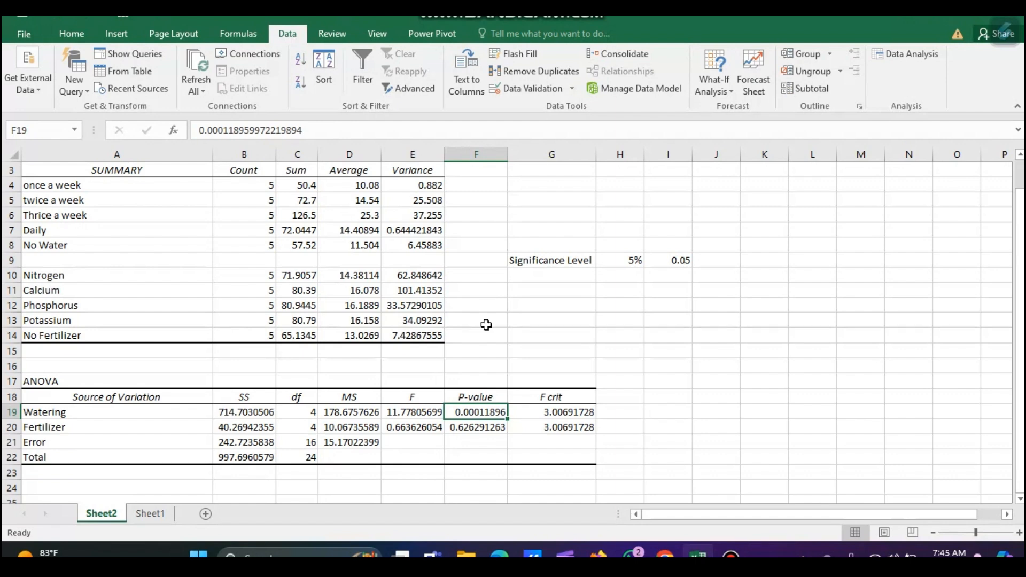
pyautogui.click(471, 431)
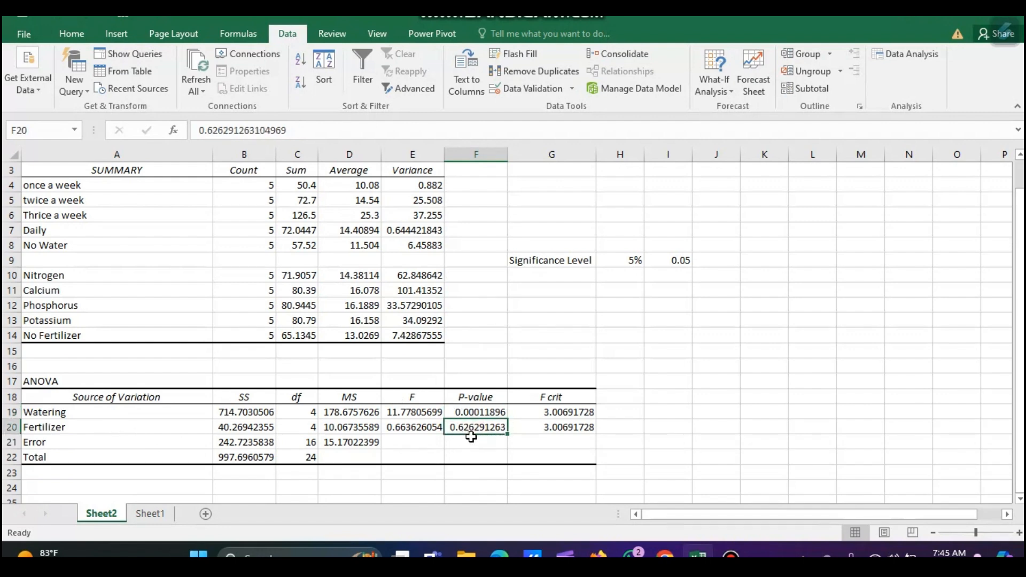